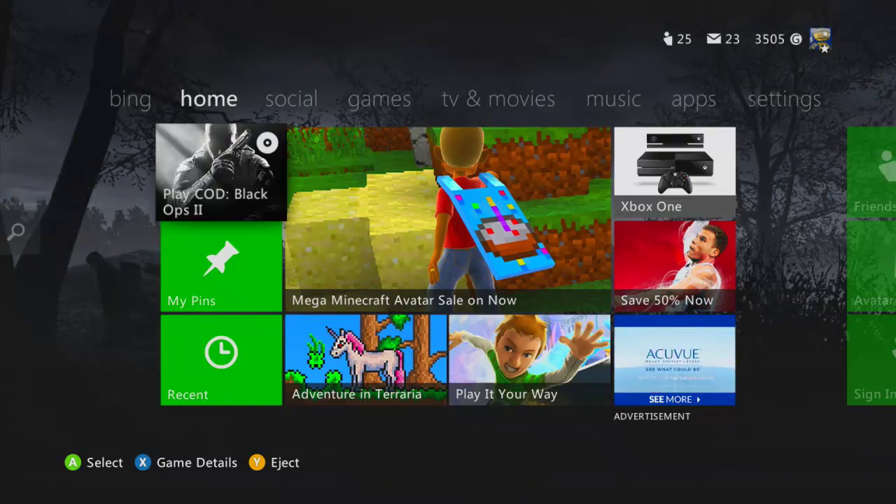
- Open the list of storage devices in the console's System settings
key(Right)
key(Right)
key(Right)
key(Right)
key(Right)
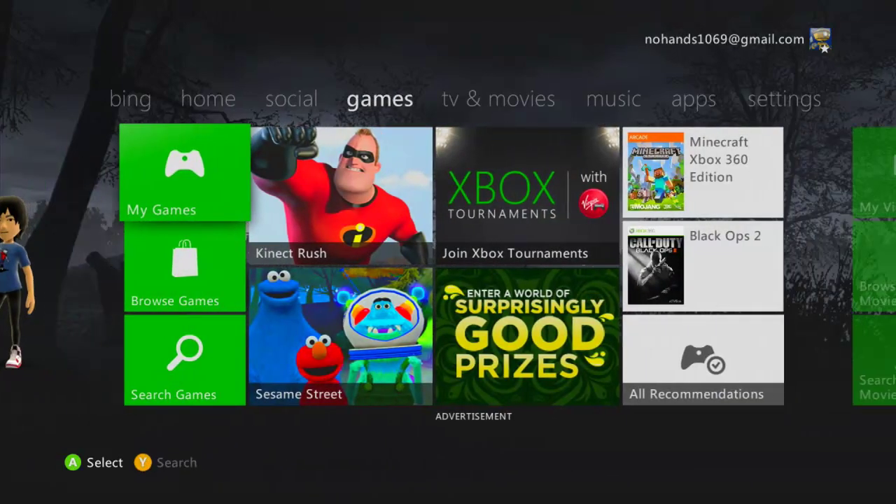
key(Right)
key(Down)
key(Up)
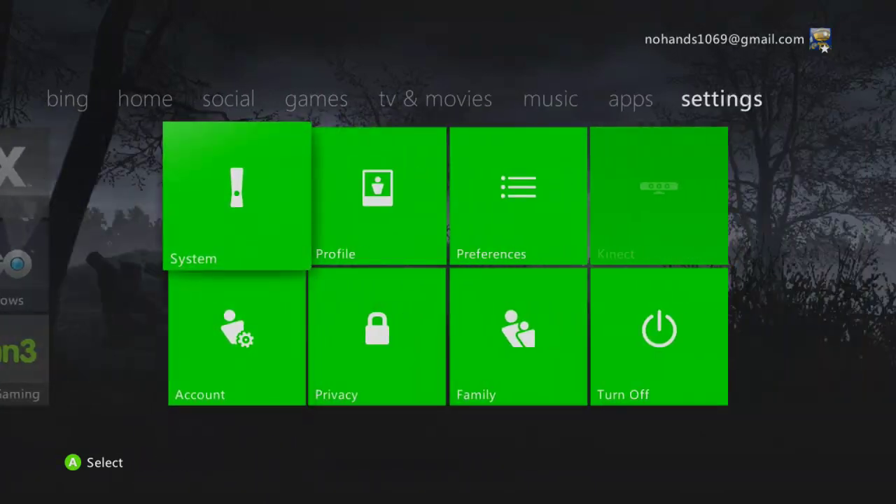
key(Return)
key(Down)
key(Down)
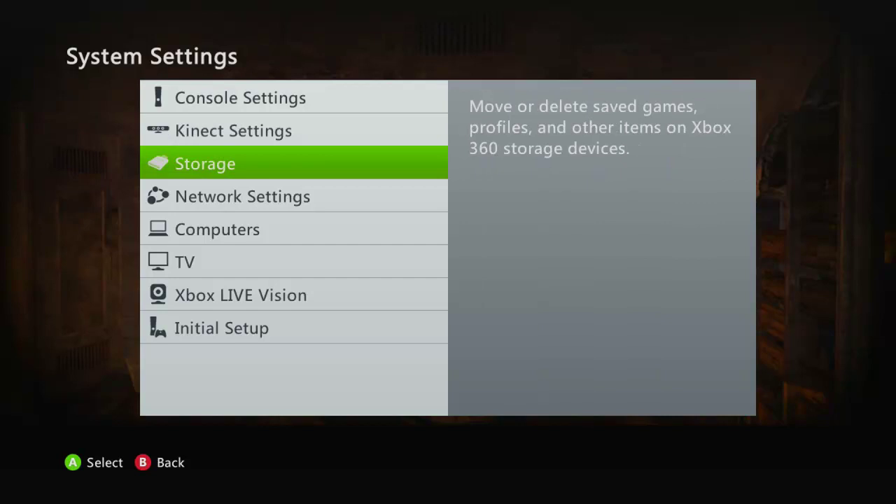
key(Return)
- Clear the system cache of the USB memory unit with 3.2 GB free, and leave the storage settings
key(Down)
key(Down)
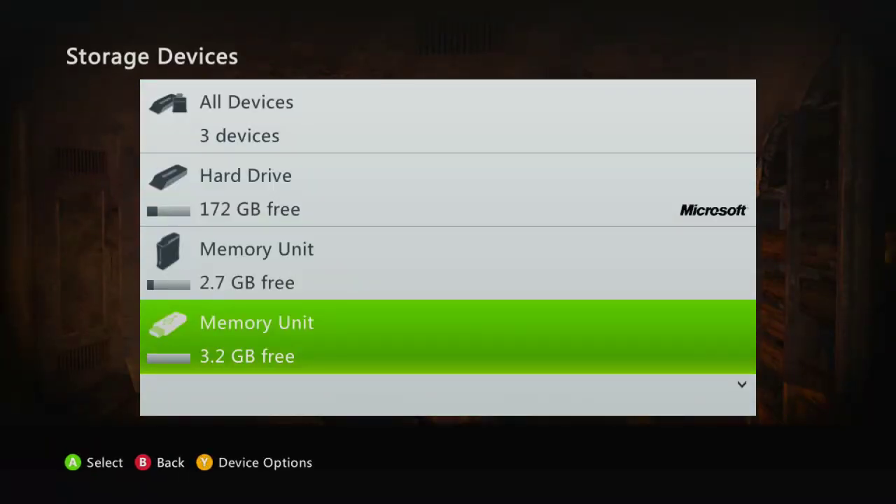
key(y)
key(Down)
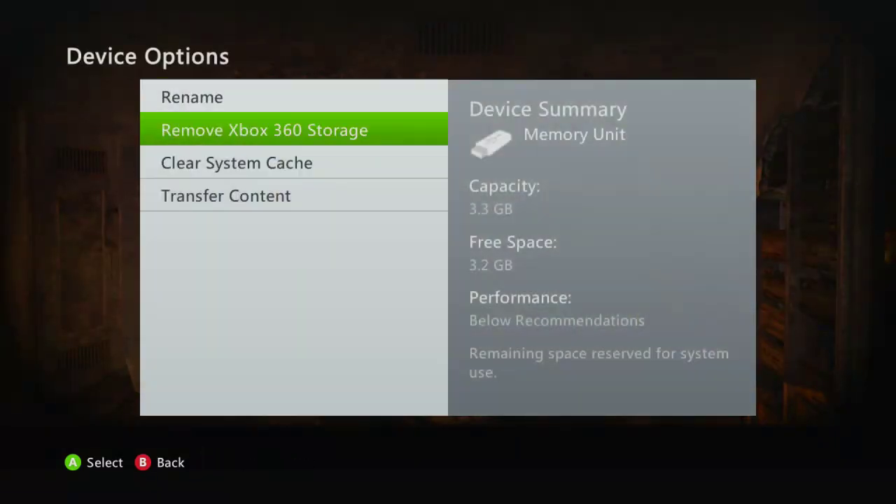
key(Down)
key(Return)
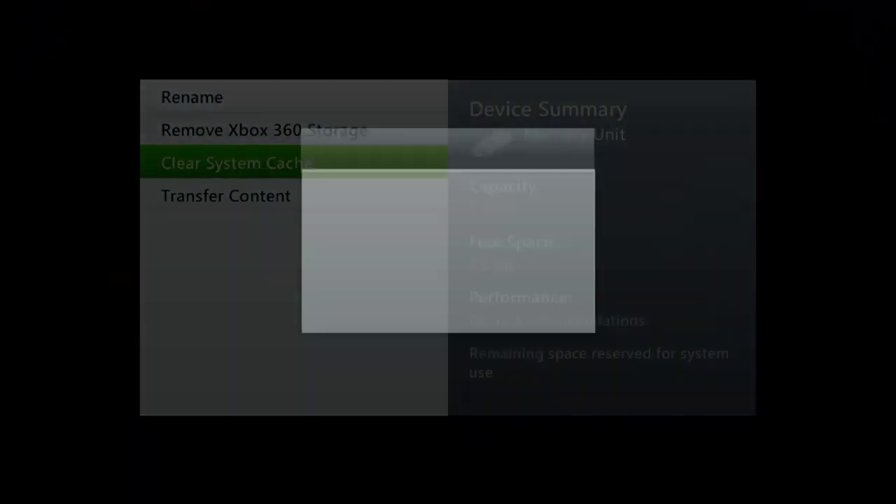
key(Up)
key(Return)
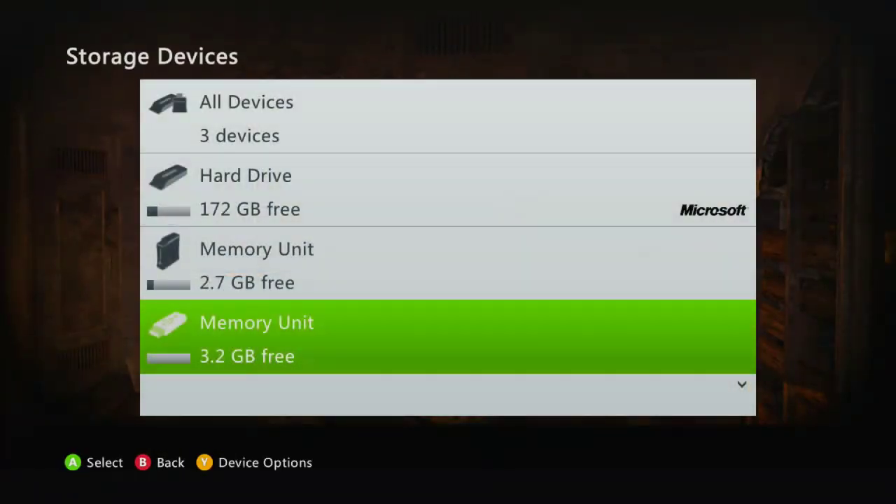
key(Escape)
key(Escape)
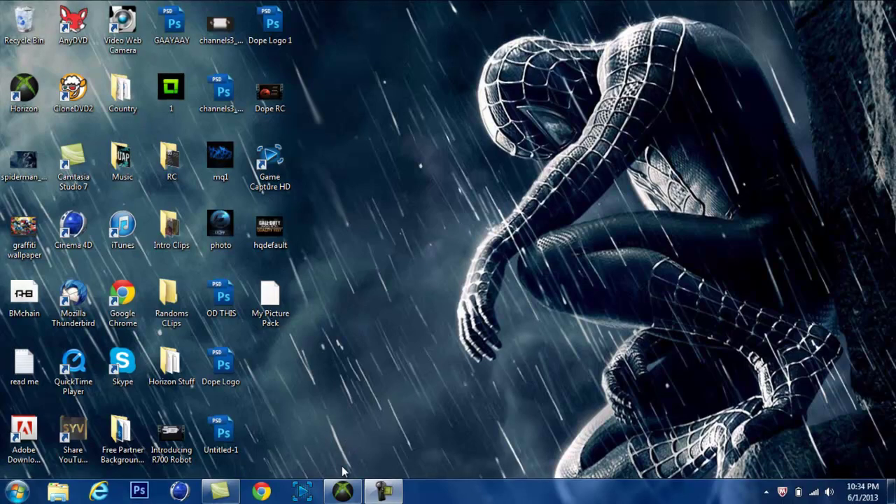
- Switch to Horizon on the computer, maximize its window and open the Gamer Pic Pack Creator
click(343, 492)
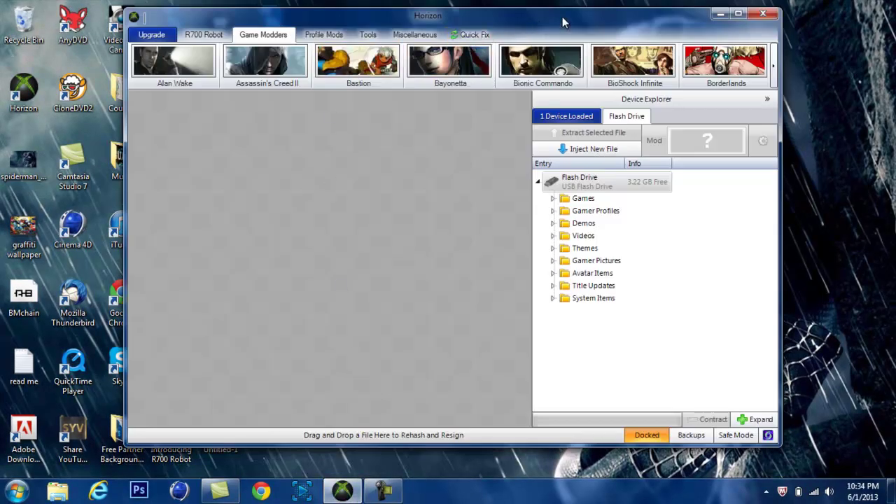
click(738, 14)
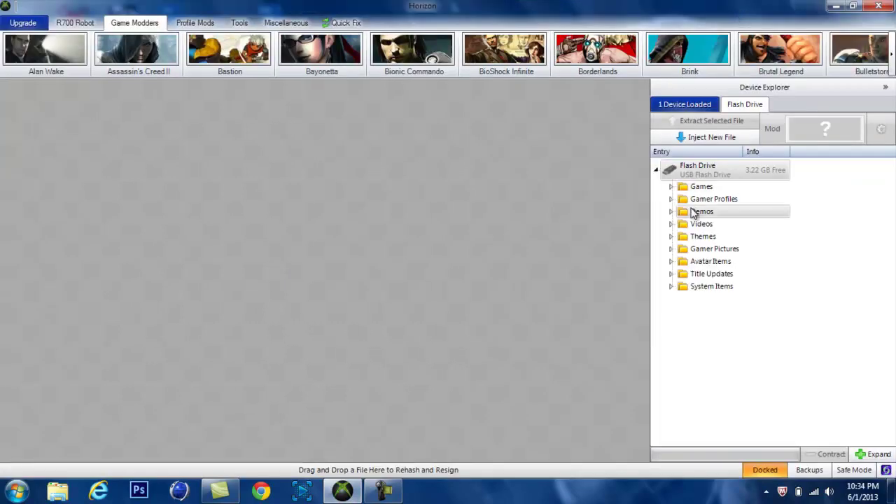
click(240, 23)
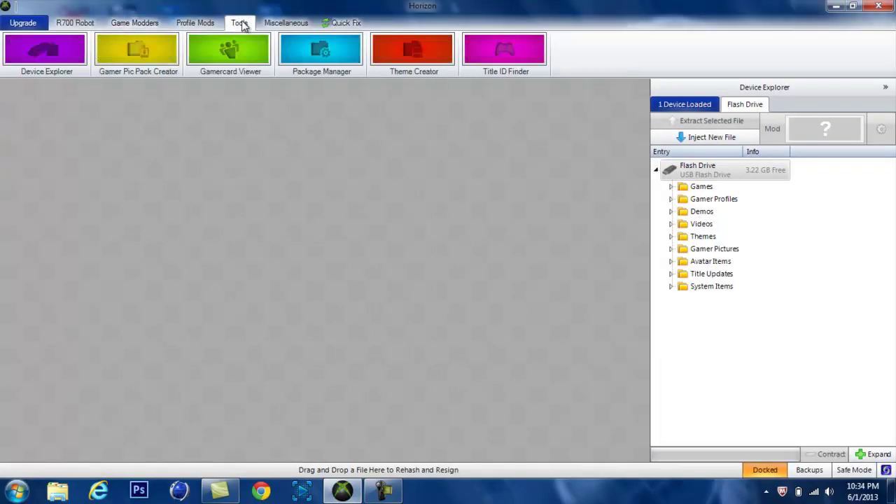
click(162, 43)
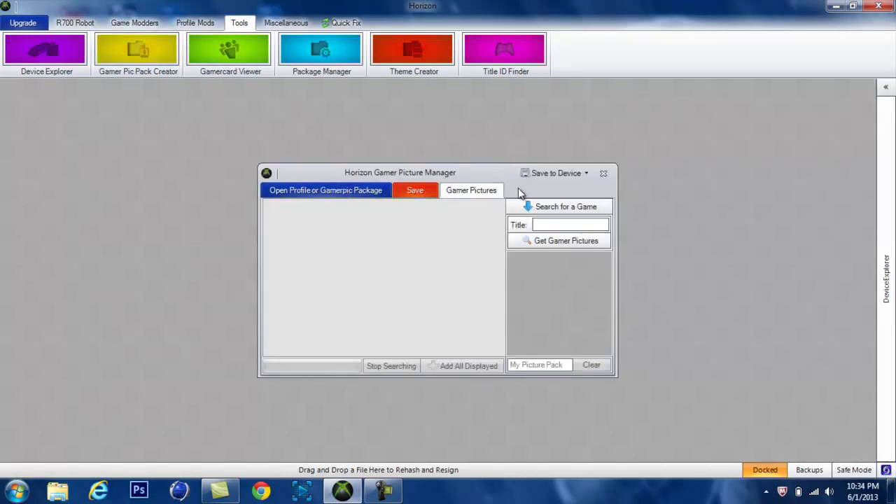
- Search for the game "Mlg" and load the gamer pictures of Major League Gaming
click(529, 208)
click(544, 222)
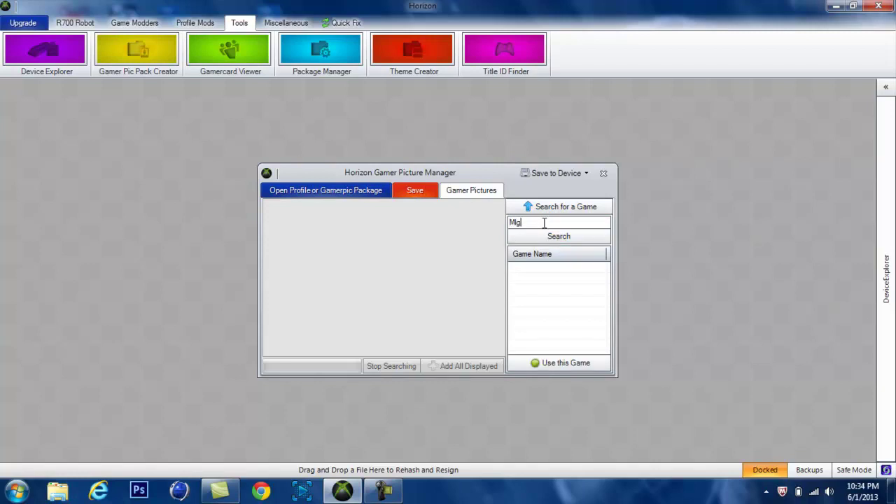
key(Return)
click(531, 270)
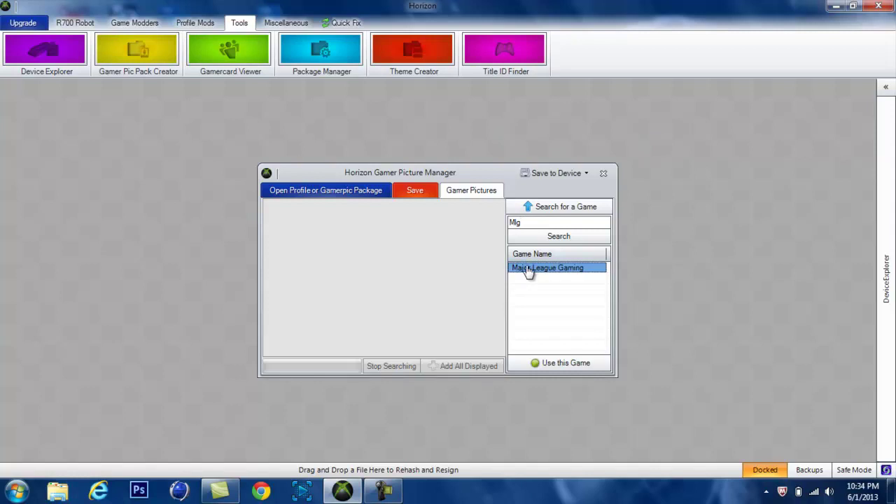
double_click(528, 270)
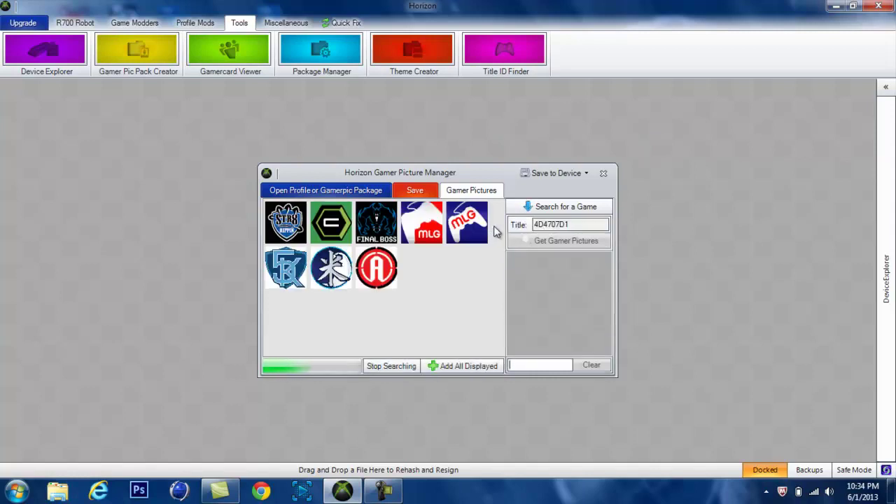
- Add the Camper, Hammer Time, #1 Stunna, Going Ham and Dolphin Diver pictures to the picture pack
scroll(502, 257, down, 2)
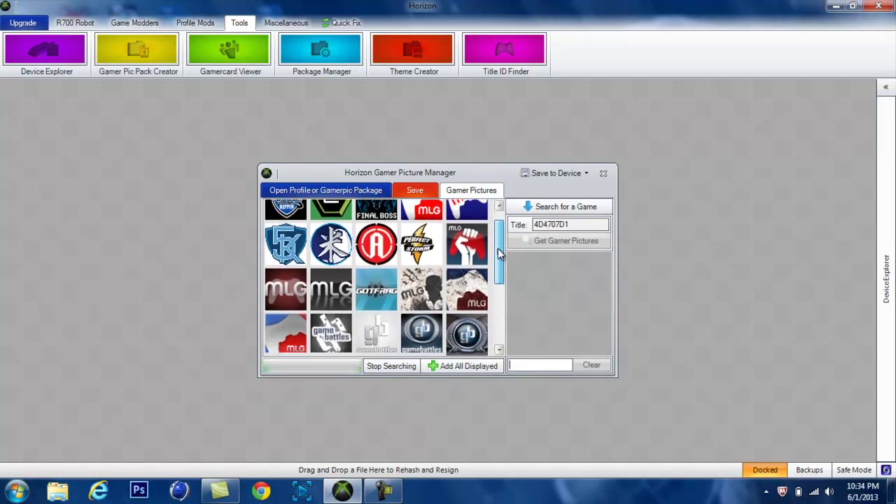
drag(499, 254, 501, 321)
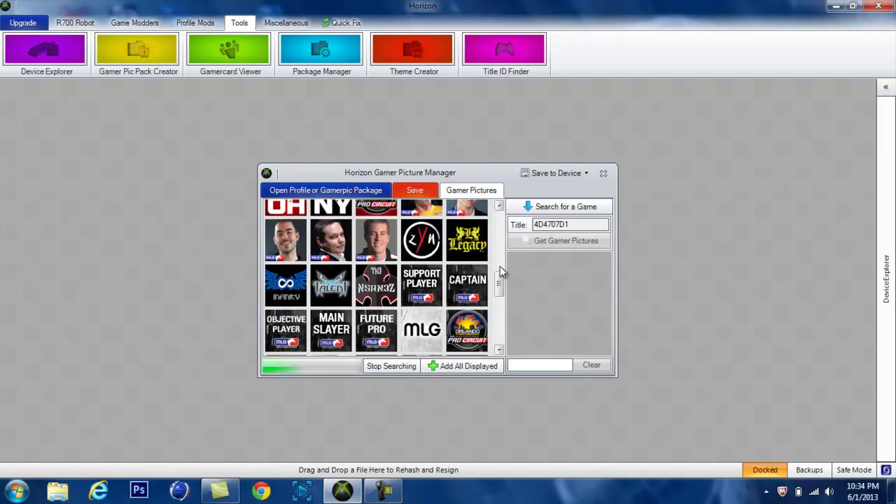
drag(500, 287, 500, 341)
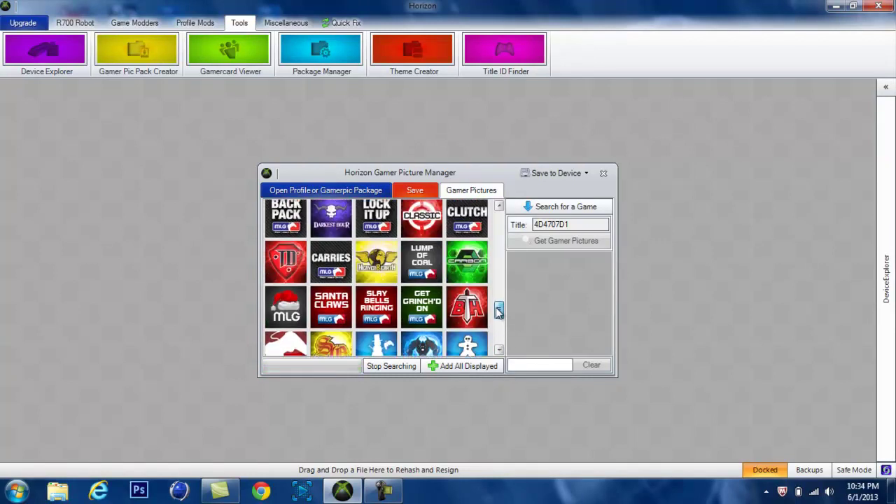
double_click(428, 290)
double_click(428, 290)
double_click(429, 291)
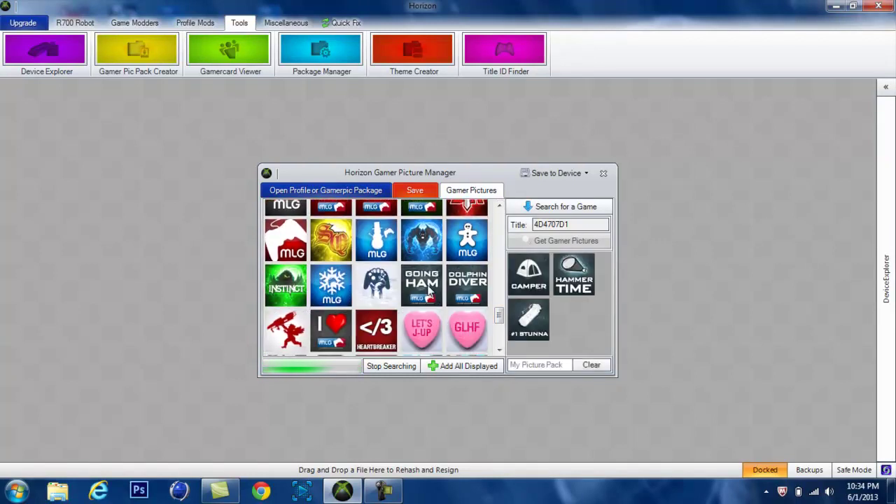
double_click(428, 291)
double_click(428, 290)
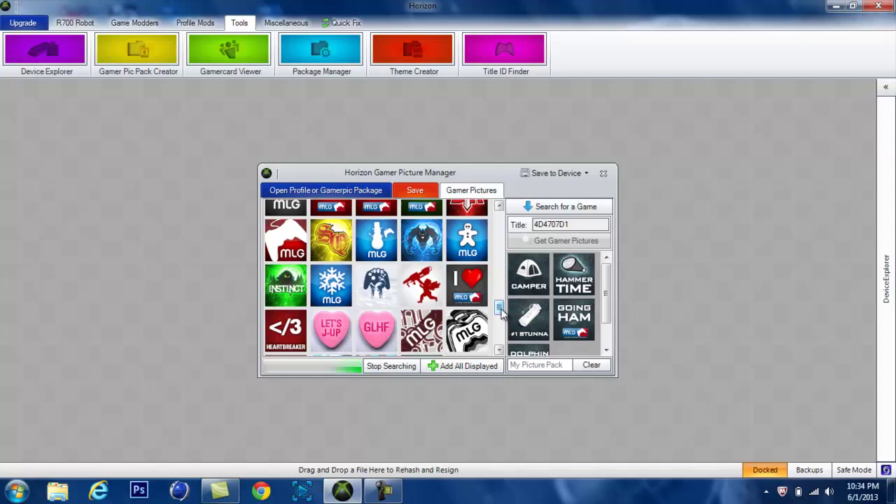
- Add more Major League Gaming pictures to the pack, including The Chief Is Back and the OpTic and FaZe logos
mouse_move(607, 297)
mouse_down()
mouse_move(608, 312)
mouse_move(608, 280)
mouse_up()
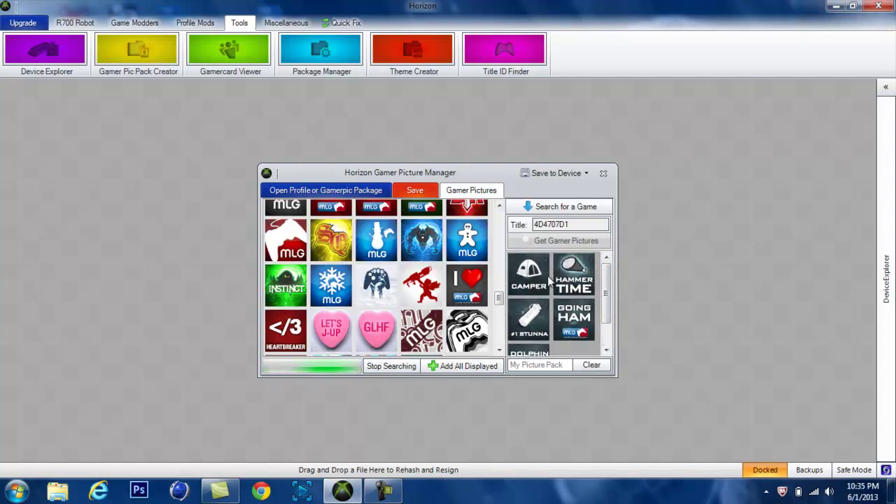
scroll(500, 297, down, 1)
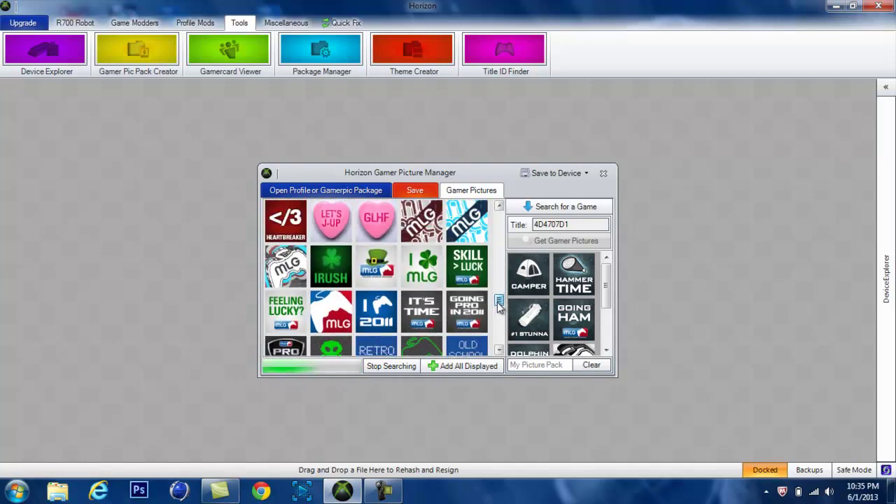
scroll(469, 273, down, 1)
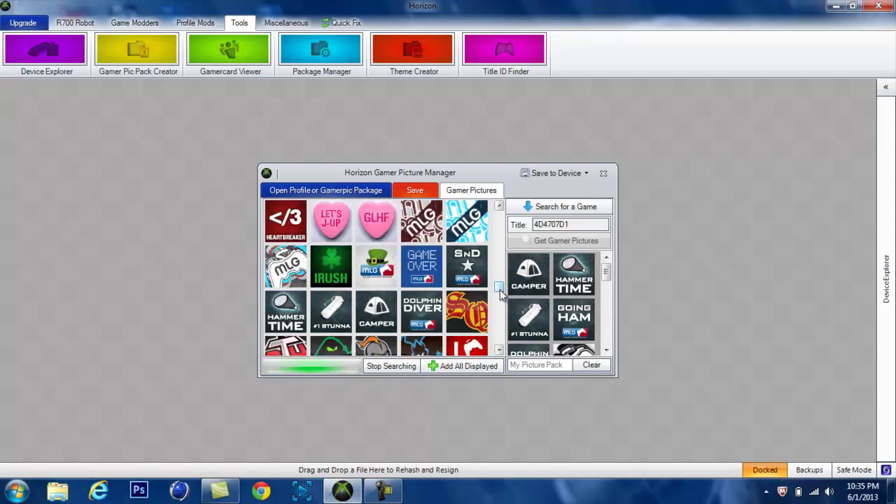
drag(501, 295, 502, 308)
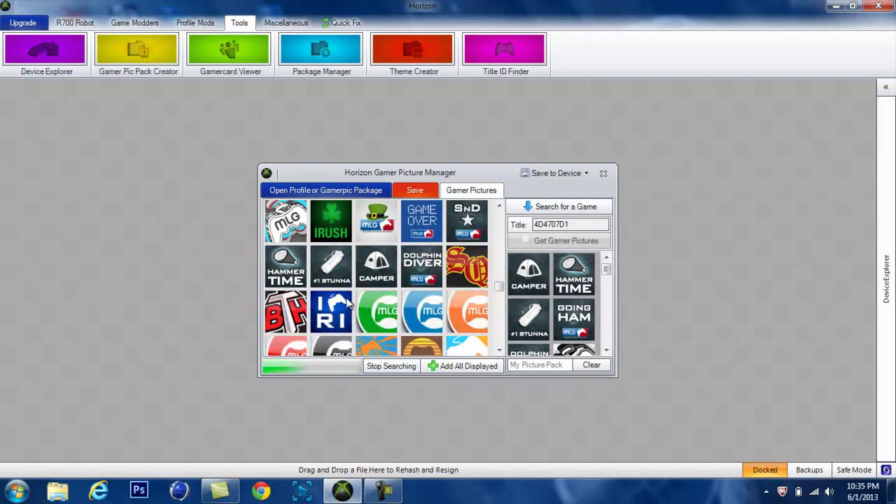
drag(499, 294, 501, 348)
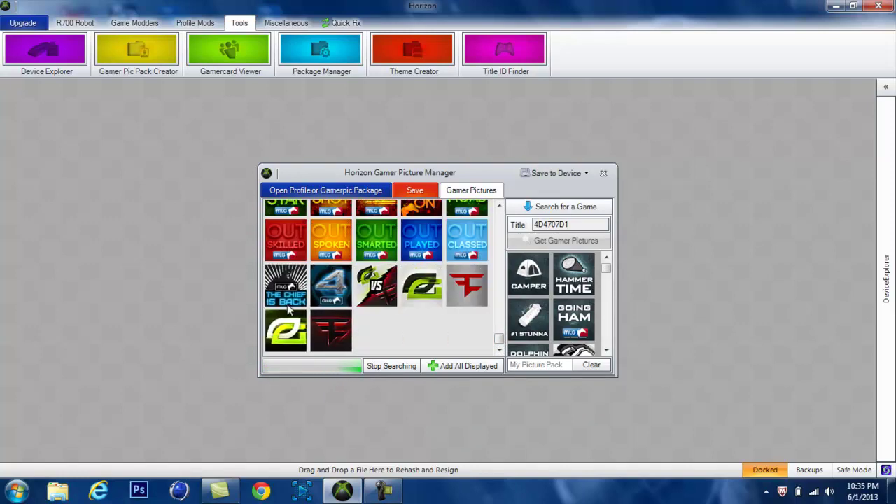
mouse_move(609, 274)
mouse_down()
mouse_move(609, 322)
mouse_move(611, 259)
mouse_up()
- Save the pack to the Desktop as My Picture Pack, replacing the existing file, and close the Gamer Picture Manager
click(415, 190)
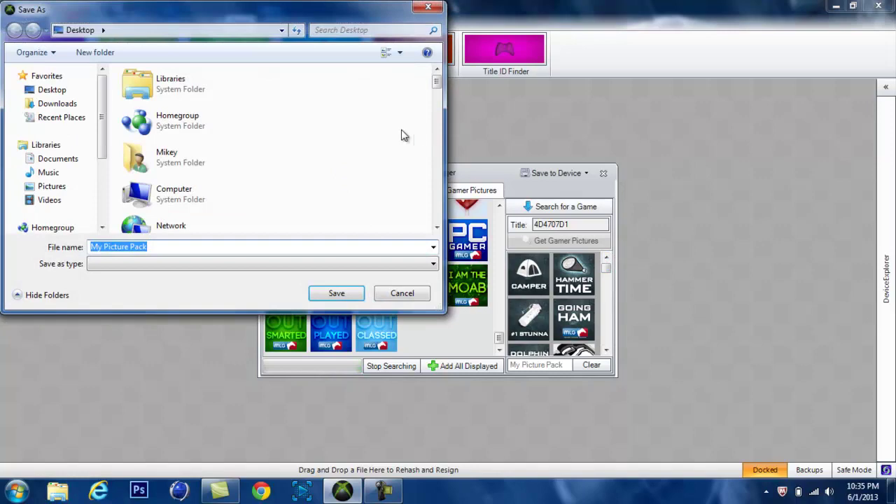
click(62, 90)
click(337, 294)
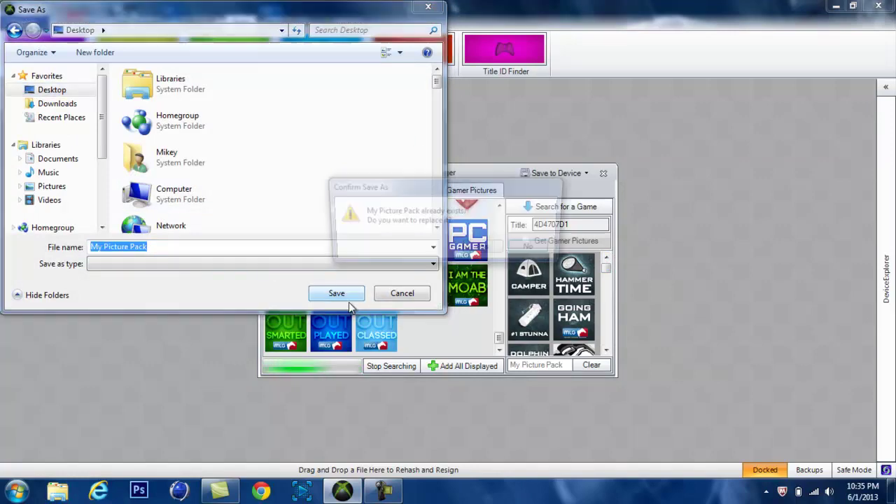
click(486, 251)
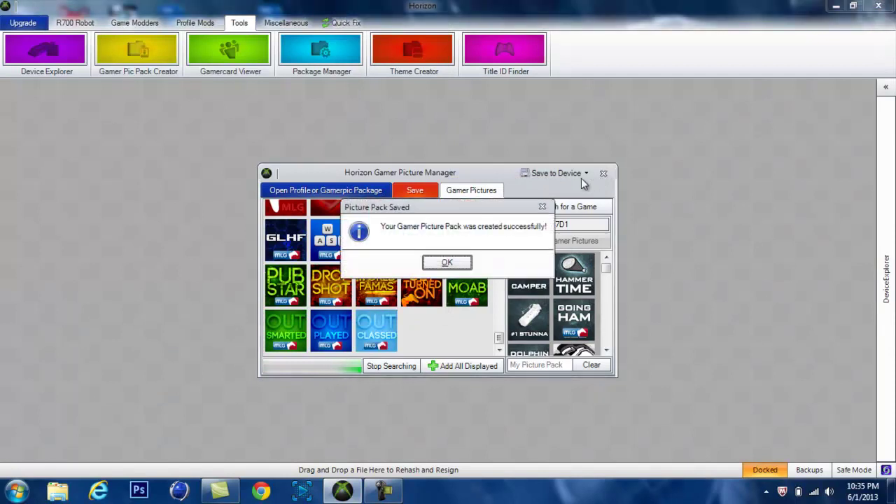
key(Return)
click(603, 174)
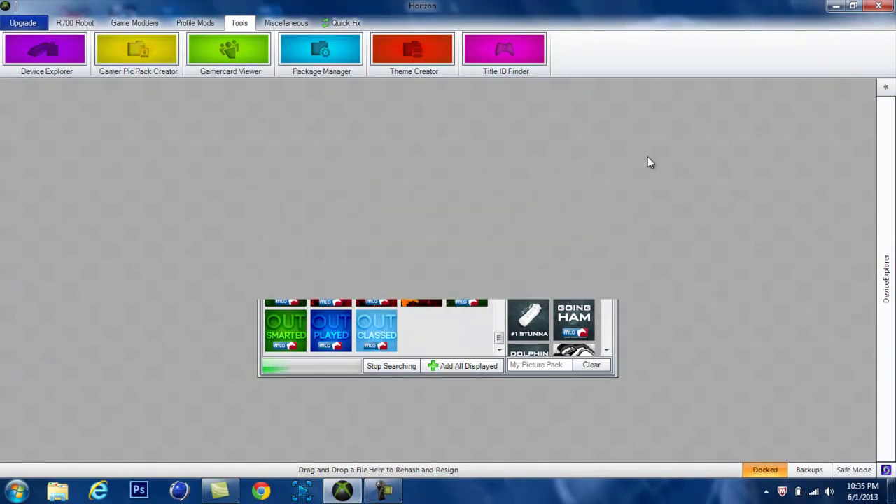
- Expand the Device Explorer, reduce the Horizon window to reveal the desktop, and load the My Picture Pack file into Horizon
click(886, 87)
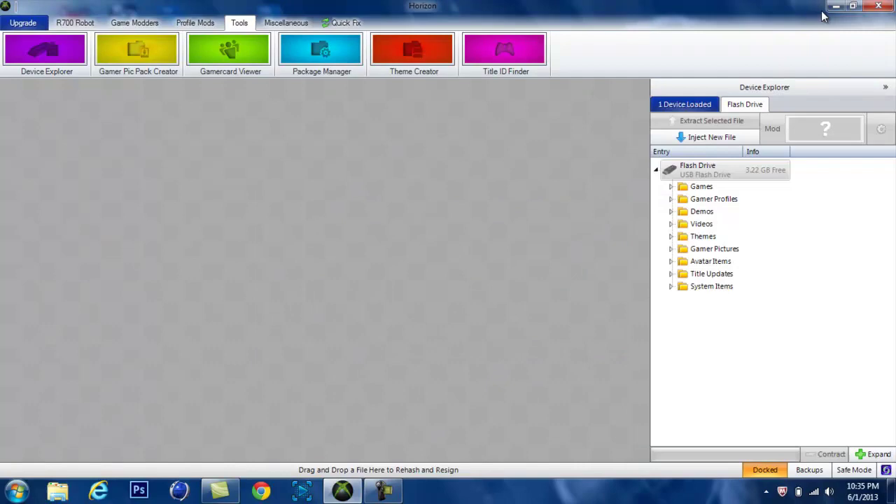
click(853, 6)
drag(496, 13, 658, 32)
drag(269, 295, 326, 282)
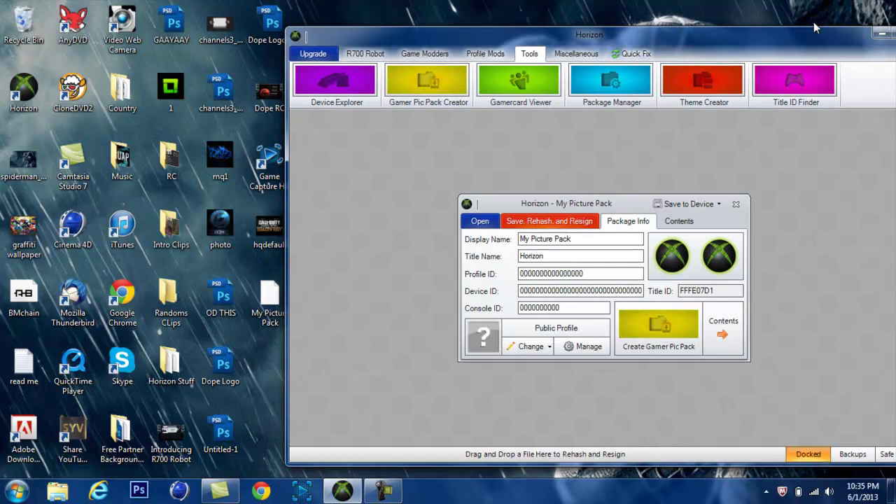
- Maximize the Horizon window and save, rehash and resign the My Picture Pack package
drag(833, 32, 614, 46)
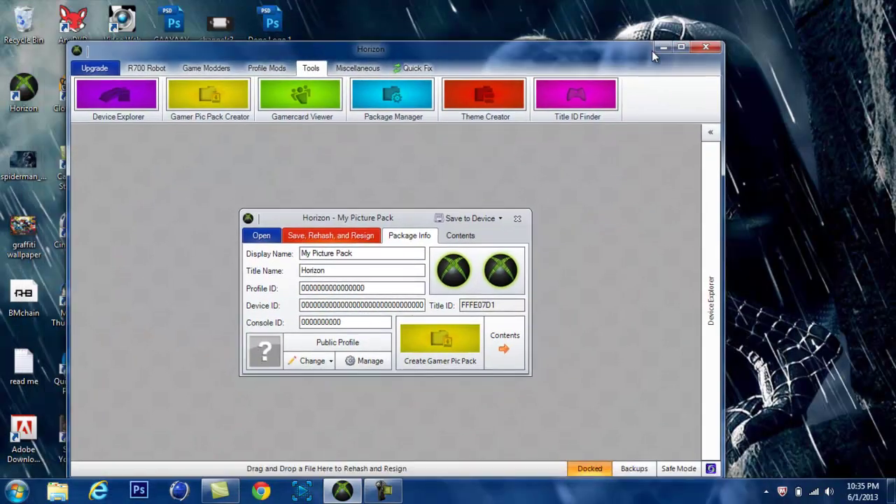
click(681, 48)
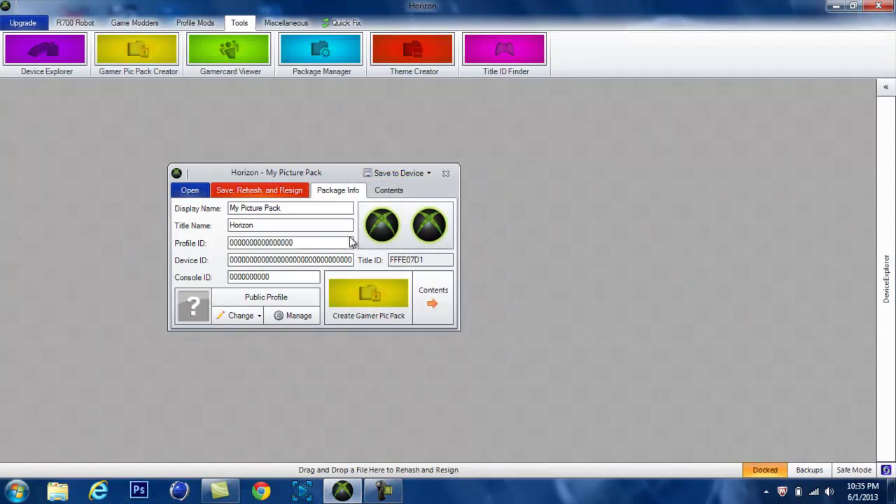
click(282, 196)
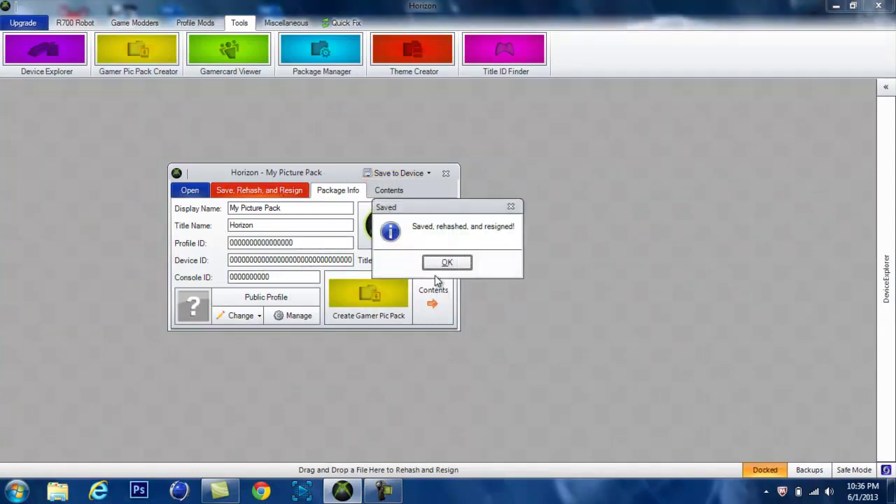
click(445, 263)
click(252, 190)
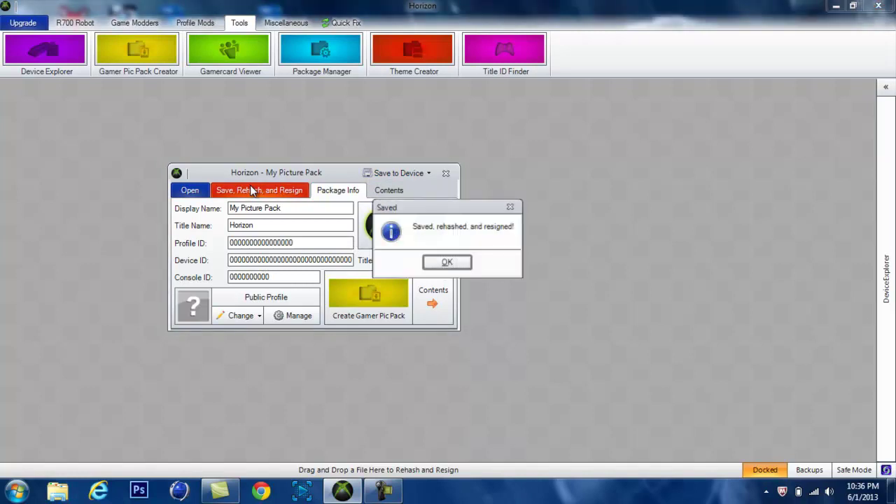
- Save, rehash and resign the My Picture Pack package once more
click(445, 261)
click(252, 191)
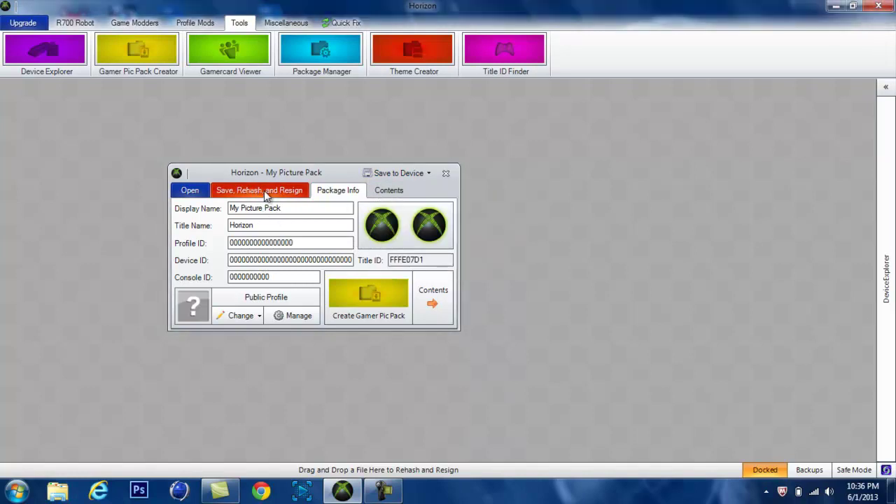
click(444, 264)
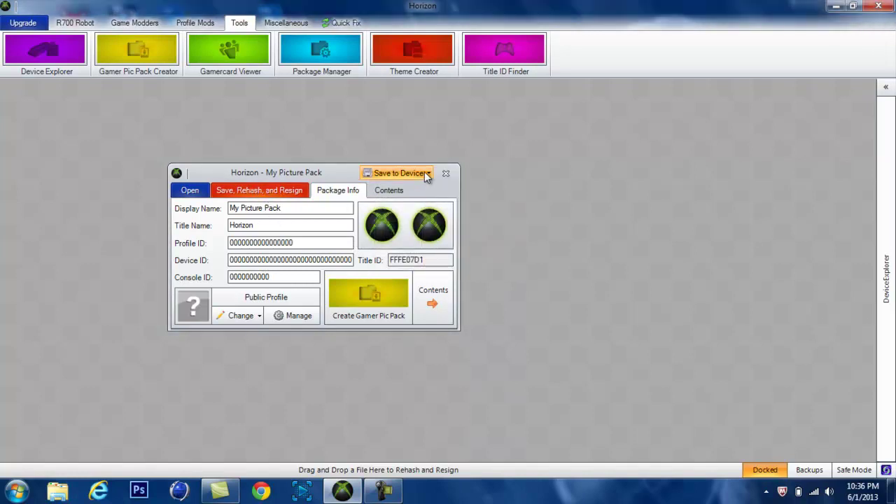
- Save My Picture Pack to the Flash Drive, saving changes first and overwriting the existing copy, and close the package window
click(424, 172)
click(413, 191)
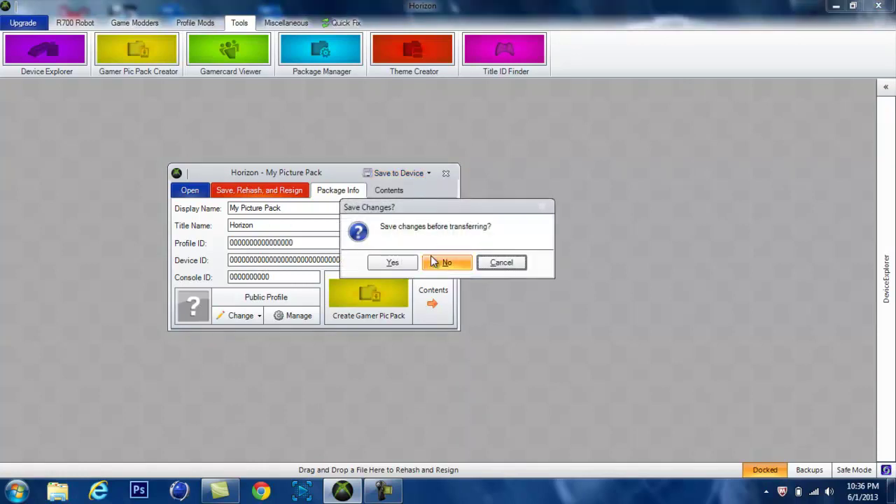
click(394, 264)
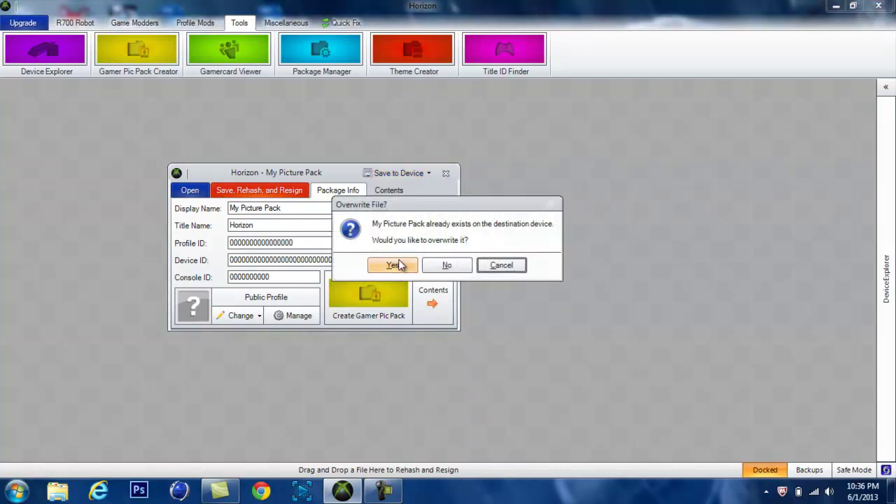
click(398, 263)
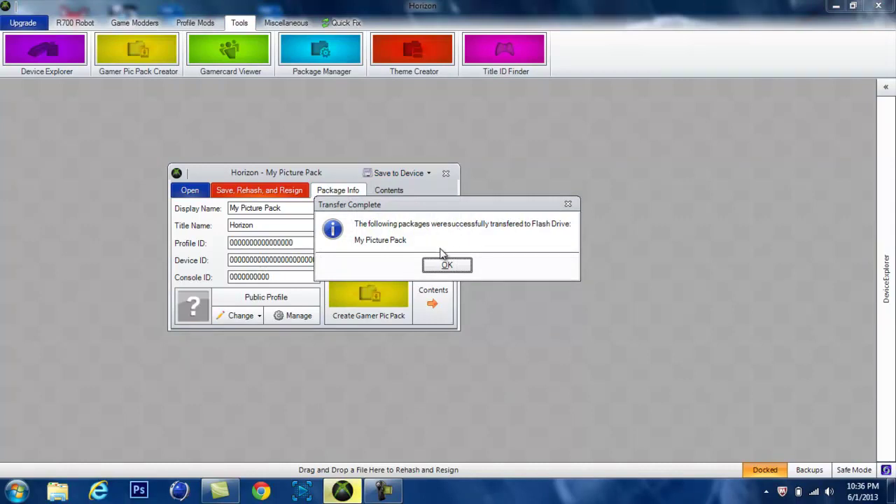
click(448, 263)
click(446, 173)
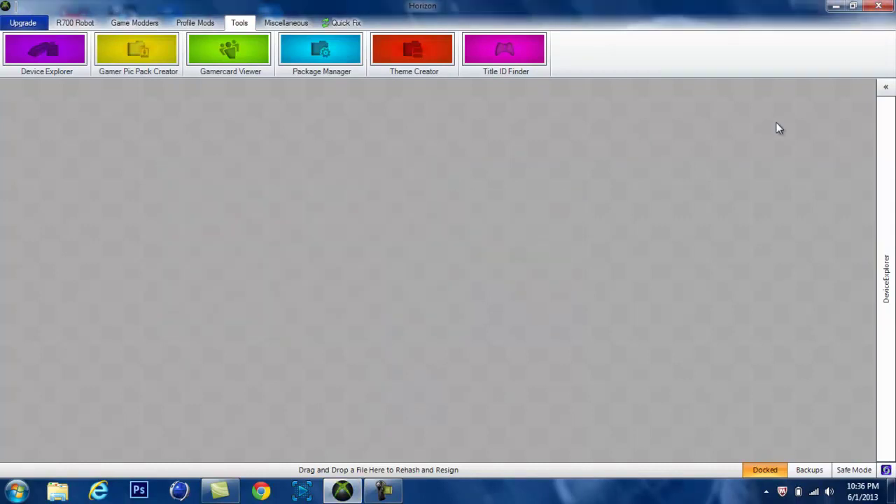
- Expand the Device Explorer and check the Gamer Pictures folder on the Flash Drive for My Picture Pack
click(888, 84)
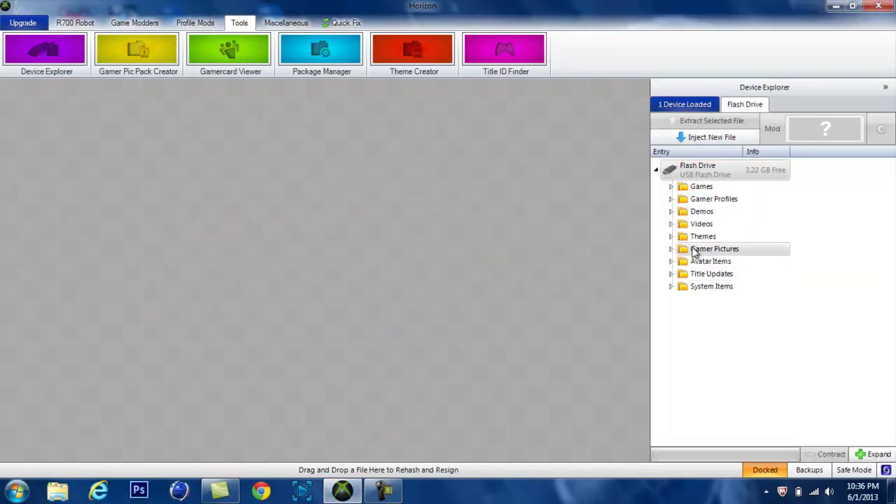
click(671, 238)
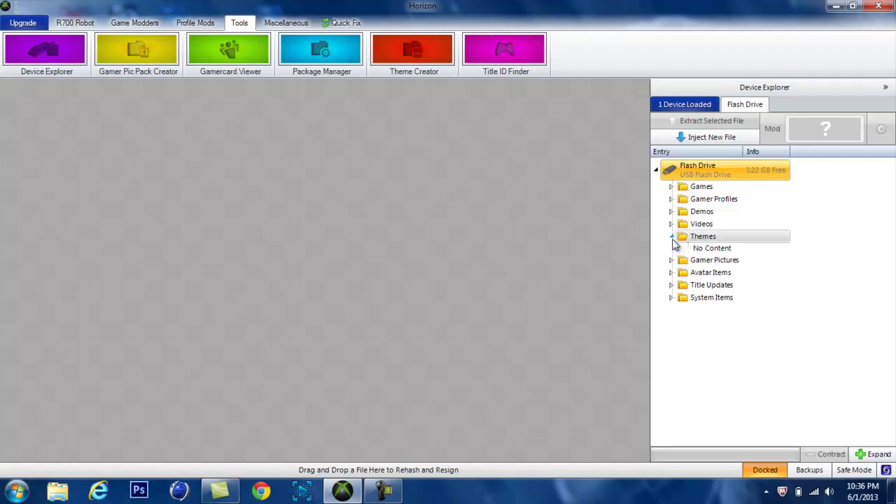
click(671, 237)
click(671, 250)
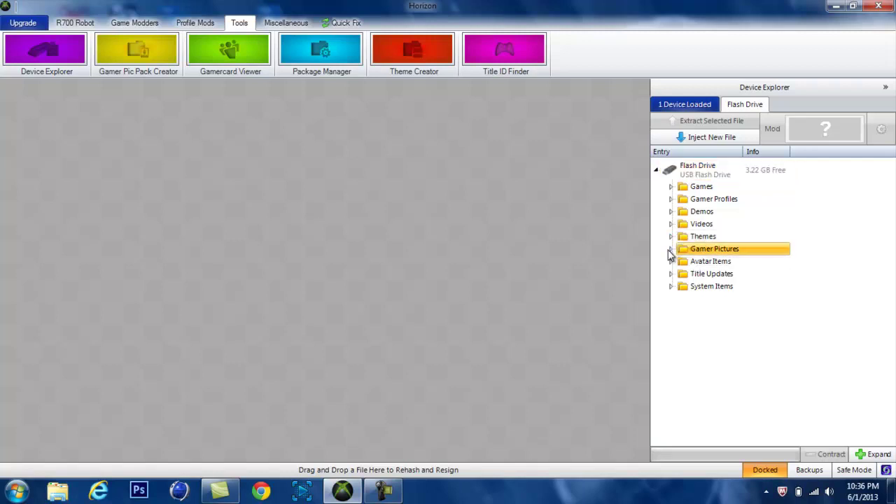
click(671, 250)
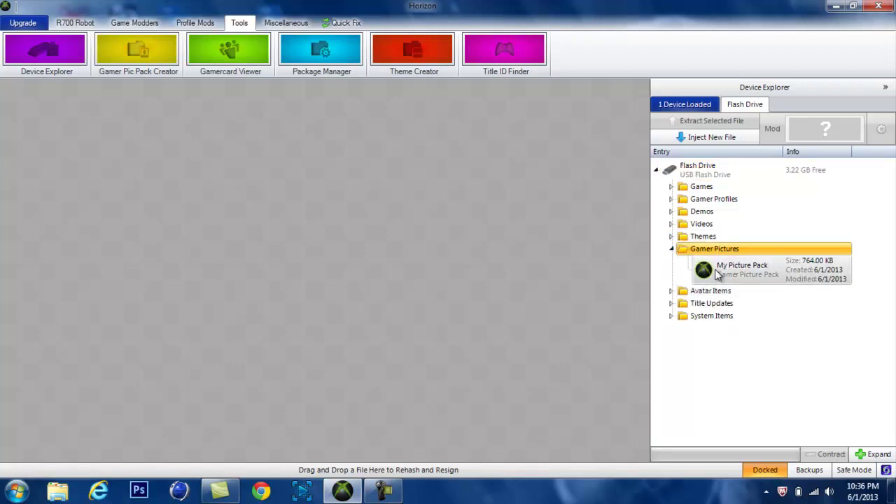
click(672, 250)
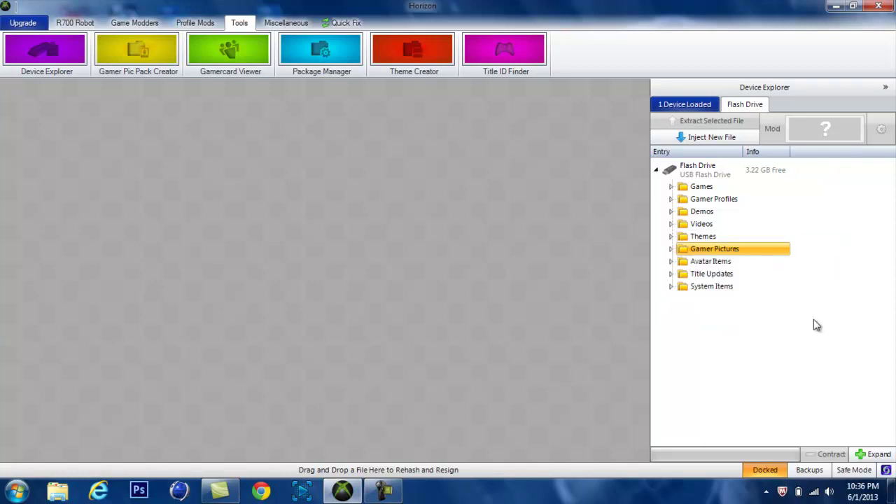
click(383, 490)
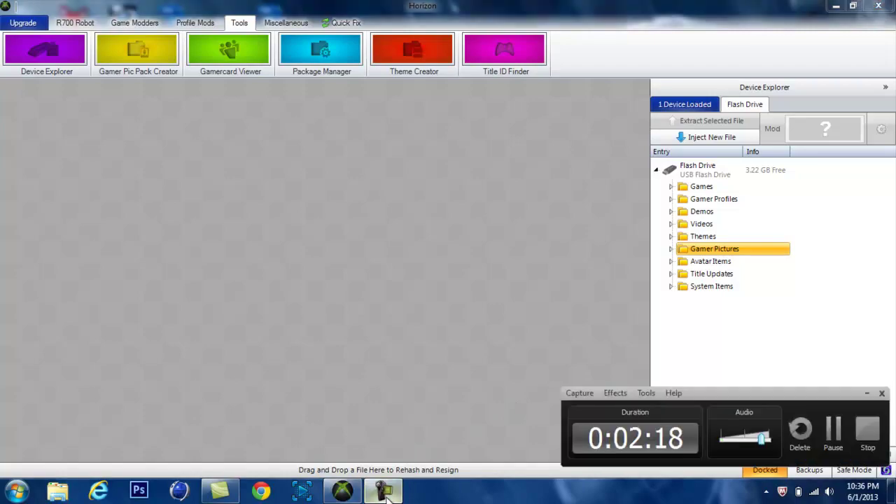
click(865, 435)
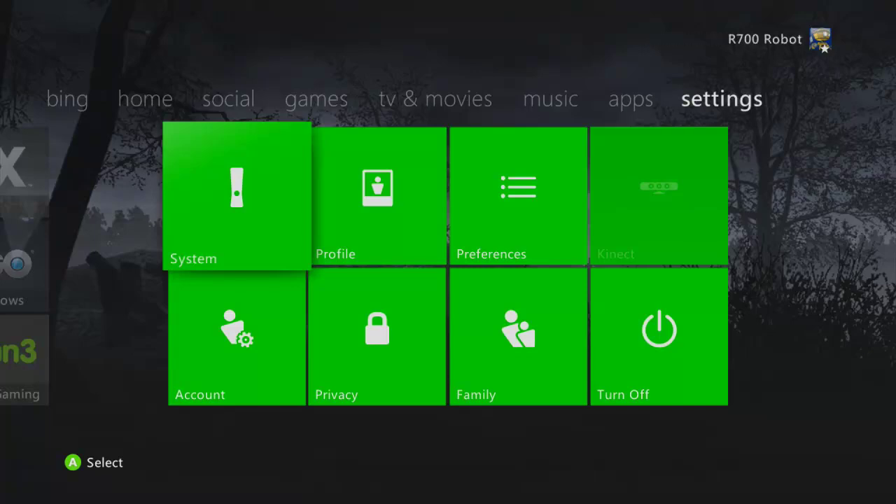
- Switch to the Xbox 360 dashboard, open System Settings and go to the Storage entry
key(Down)
key(Up)
key(Left)
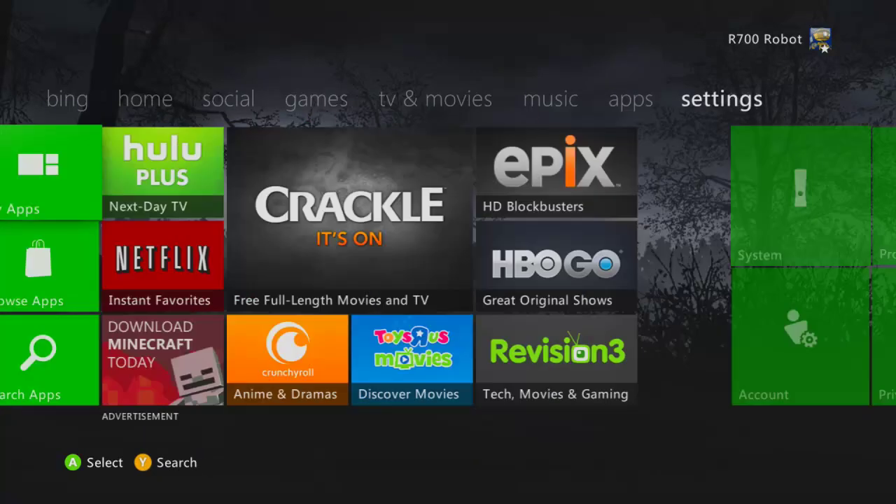
key(Right)
key(Up)
key(Return)
key(Down)
key(Down)
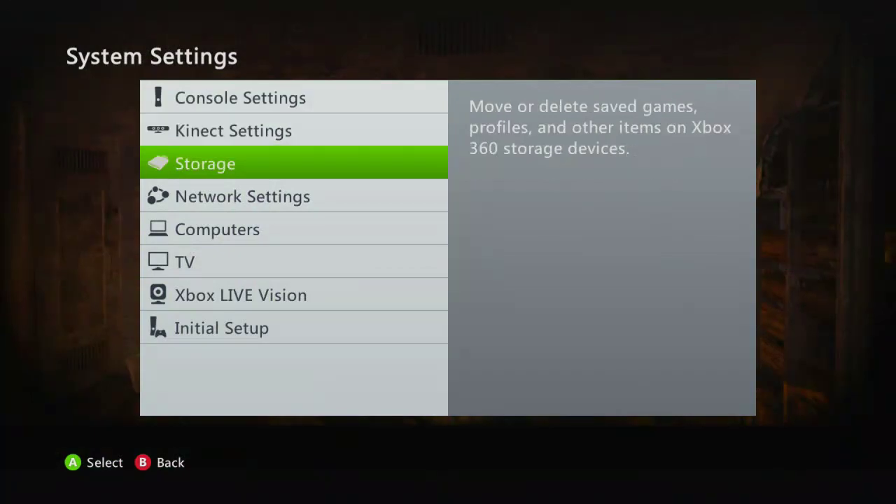
- Open the storage devices and enter the Gamer Pictures folder on the 3.2 GB USB memory unit
key(Return)
key(Down)
key(Down)
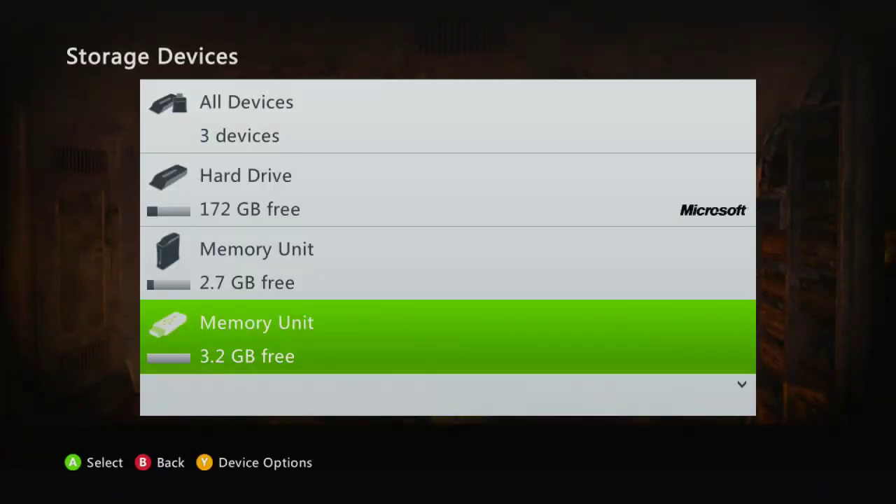
key(Return)
key(Down)
key(Down)
key(Down)
key(Down)
key(Down)
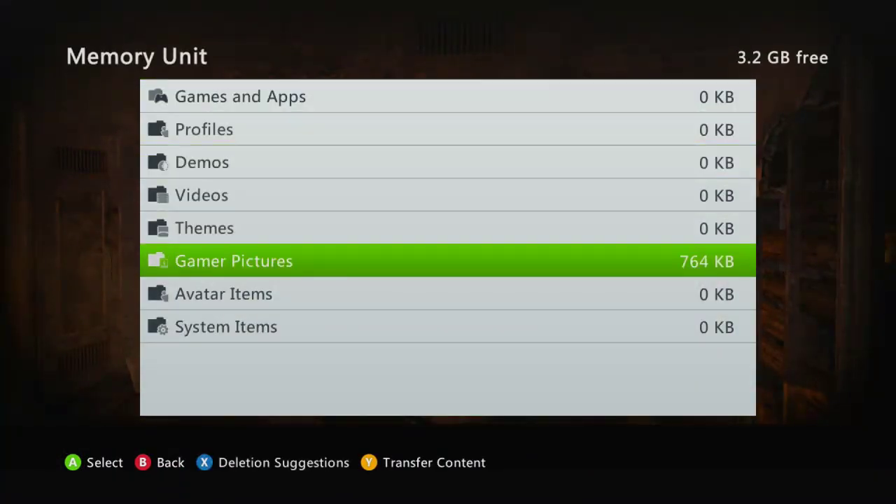
key(Return)
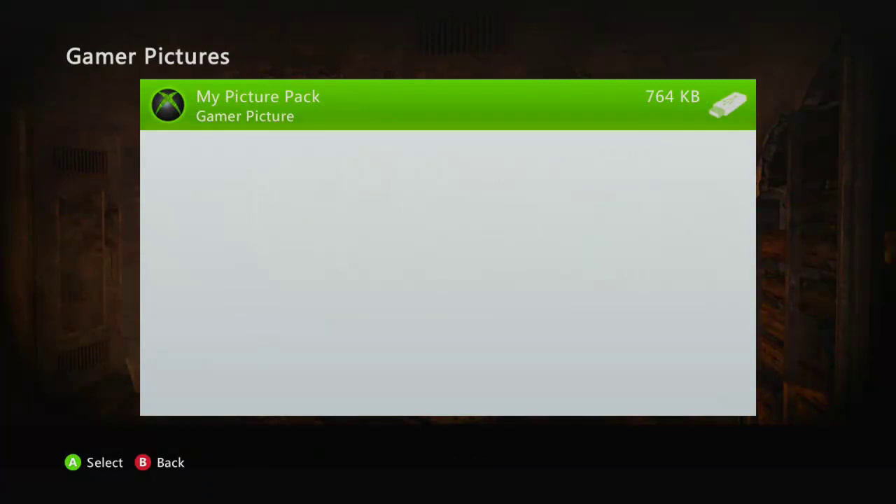
- Move My Picture Pack from the USB memory unit to the console's Hard Drive
key(Return)
key(Down)
key(Down)
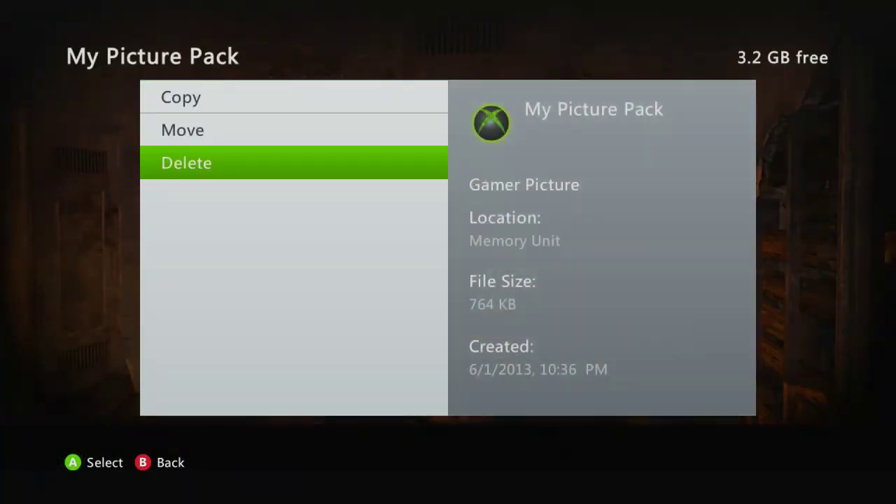
key(Up)
key(Return)
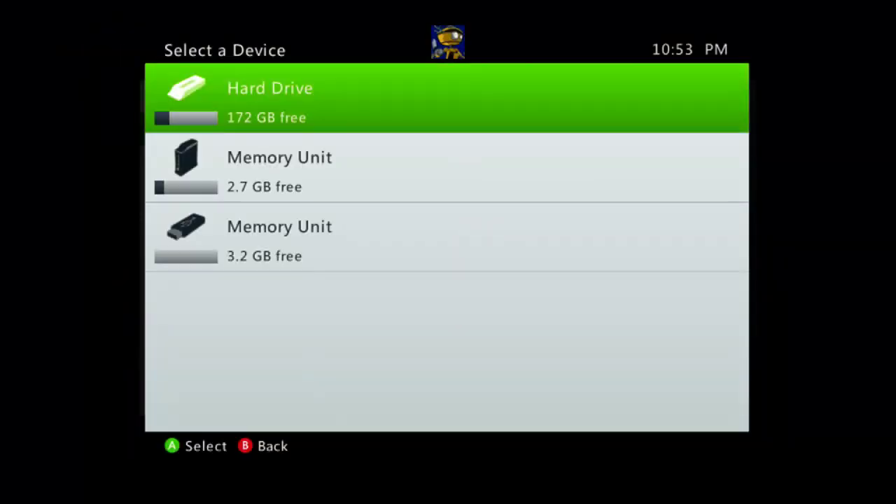
key(Return)
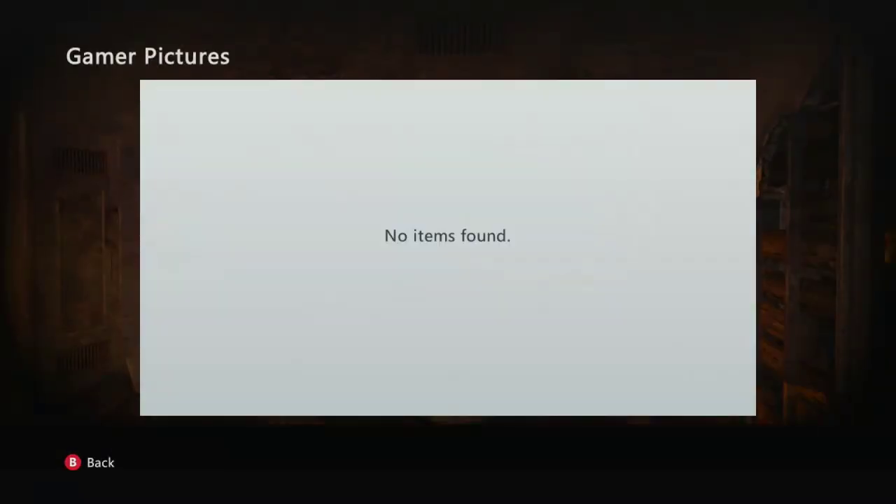
- Leave the memory unit and open the Gamer Pictures folder under All Devices
key(Escape)
key(Down)
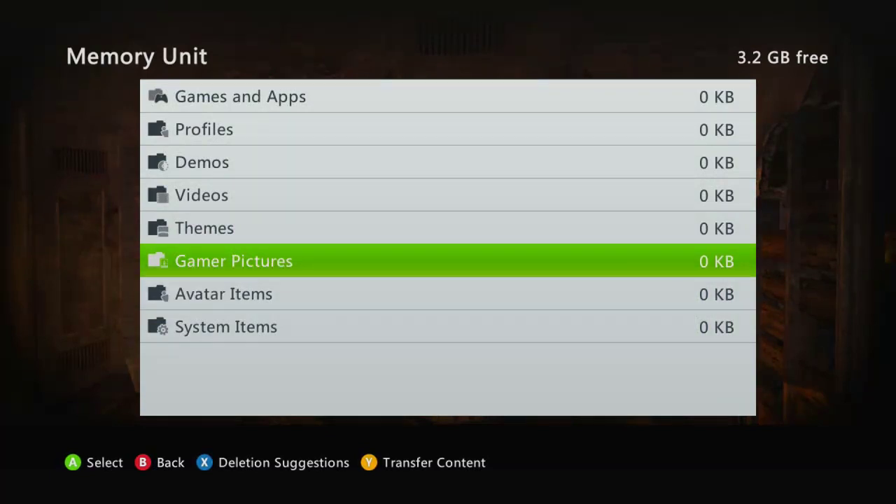
key(Escape)
key(Up)
key(Up)
key(Up)
key(Return)
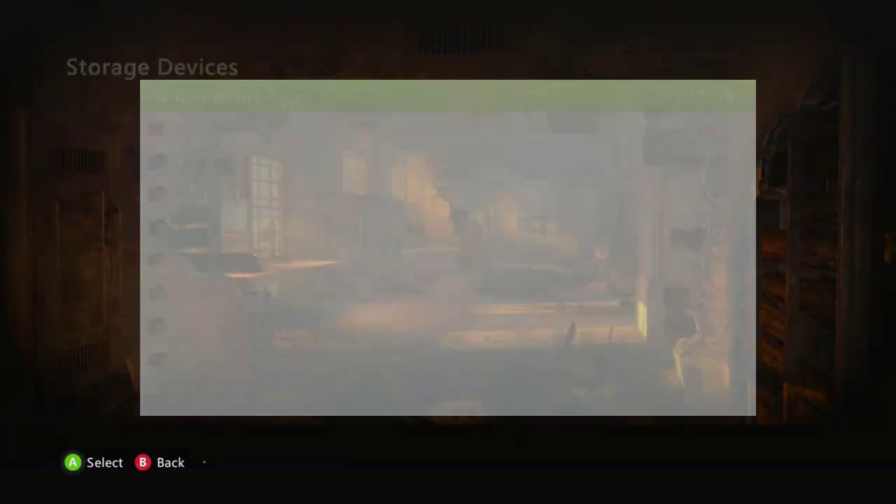
key(Down)
key(Down)
key(Down)
key(Down)
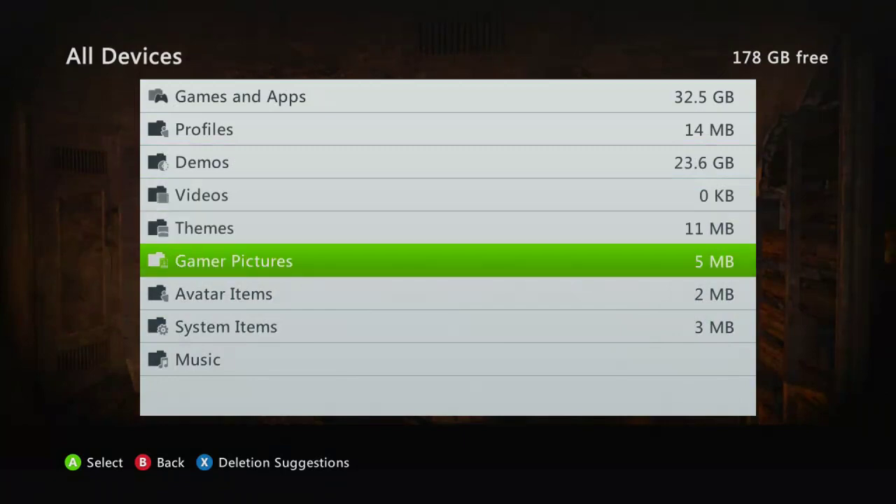
key(Return)
- Look through the gamer picture packs on all devices for My Picture Pack, and return to the dashboard settings
key(Down)
key(Down)
key(Down)
key(Down)
key(Down)
key(Down)
key(Down)
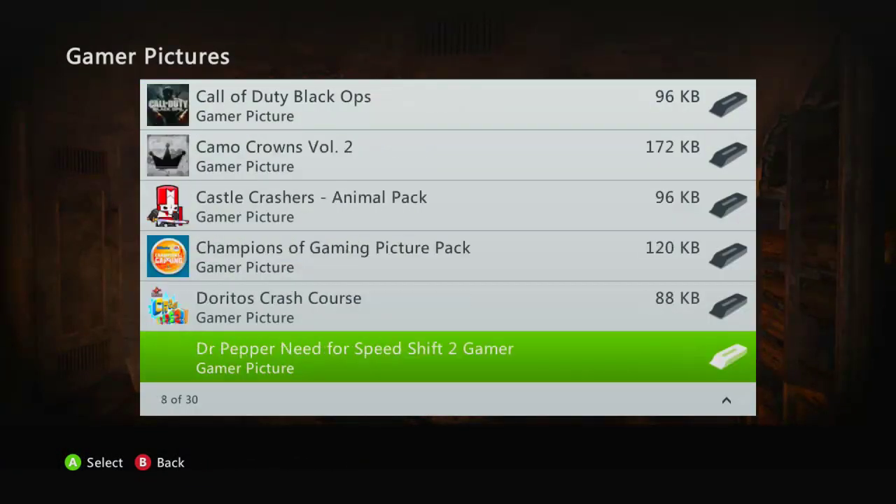
key(Down)
key(Down)
key(Down)
key(Down)
key(Down)
key(Down)
key(Down)
key(Down)
key(Down)
key(Down)
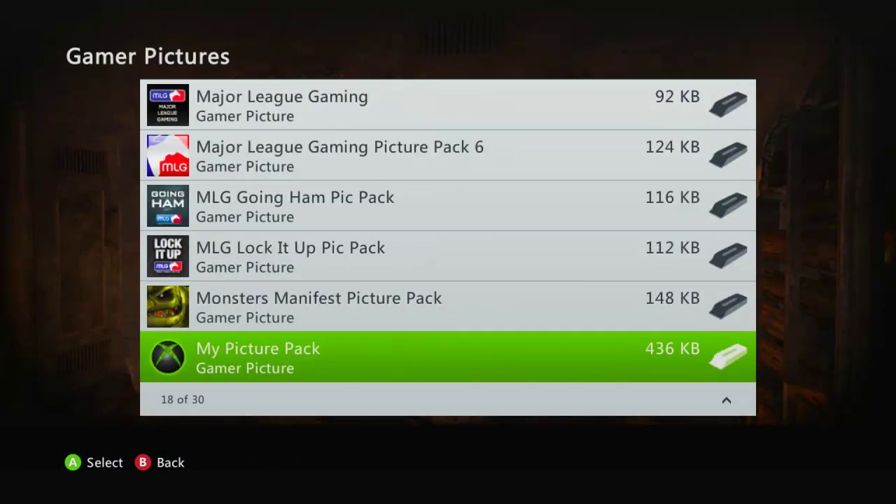
key(Down)
key(Down)
key(Up)
key(Up)
key(Down)
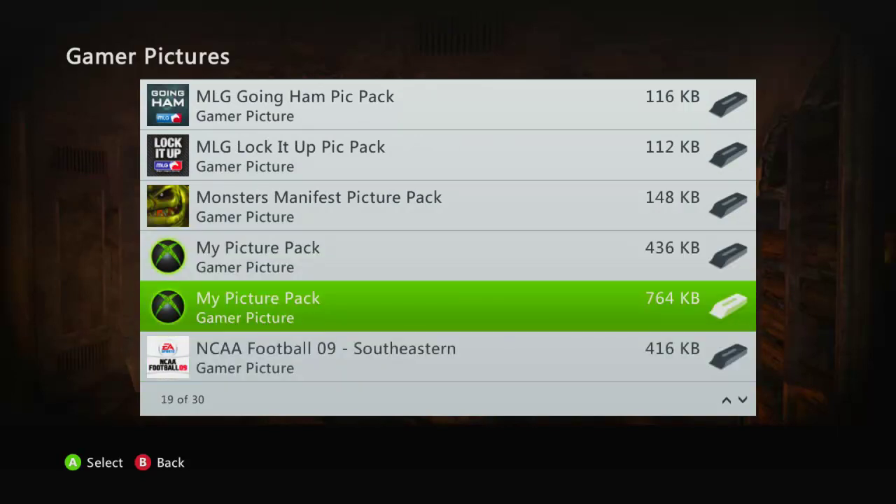
key(Escape)
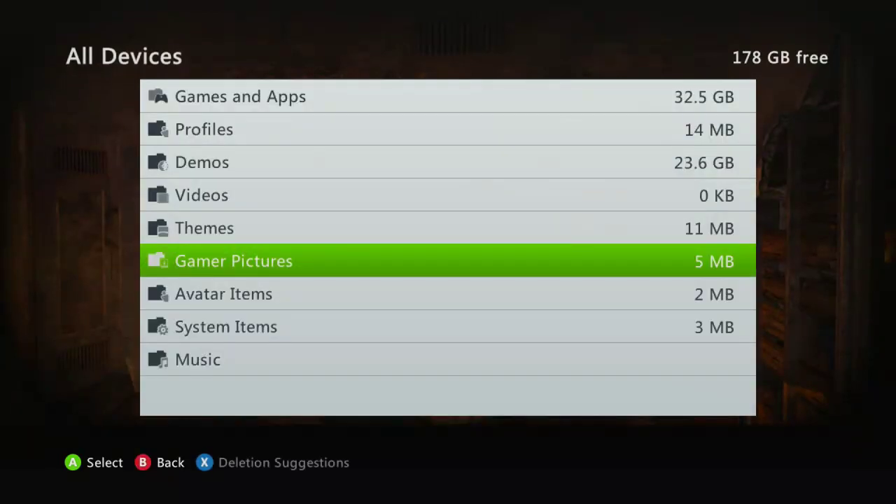
key(Escape)
key(Escape)
key(Escape)
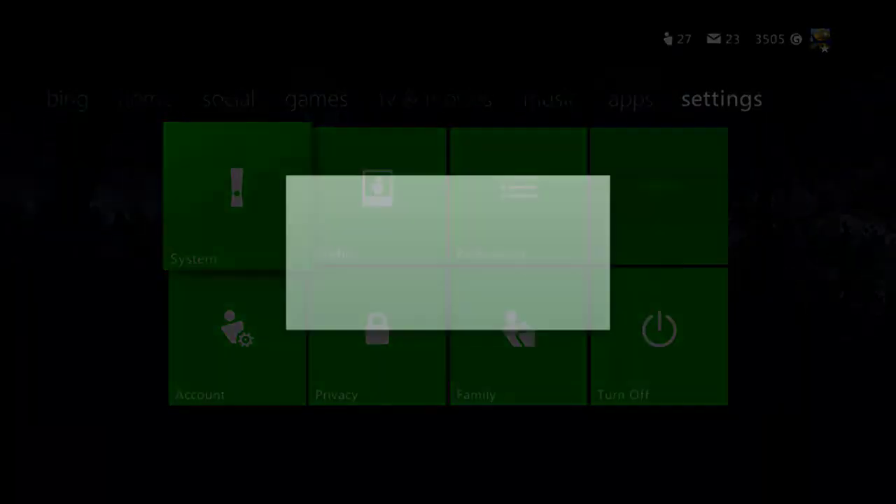
- Open the Change Gamer Picture selection through the profile's Edit Profile options in the Xbox Guide
key(Down)
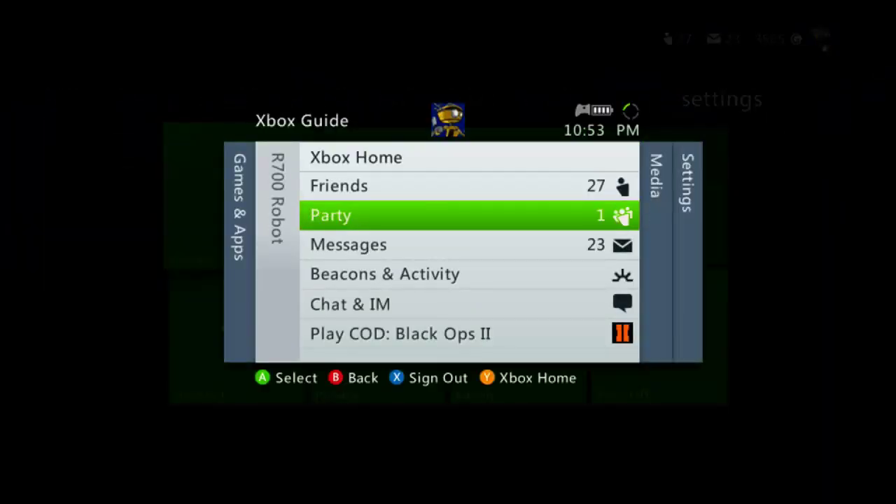
key(Escape)
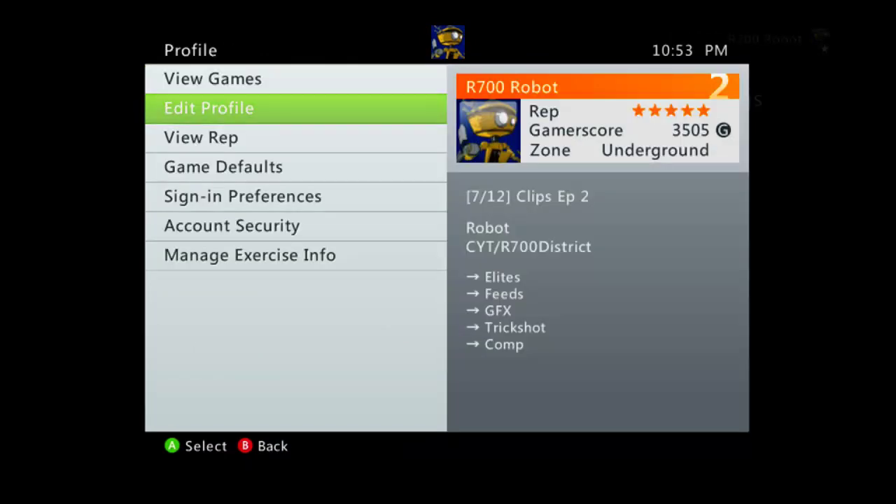
key(Return)
key(Down)
key(Return)
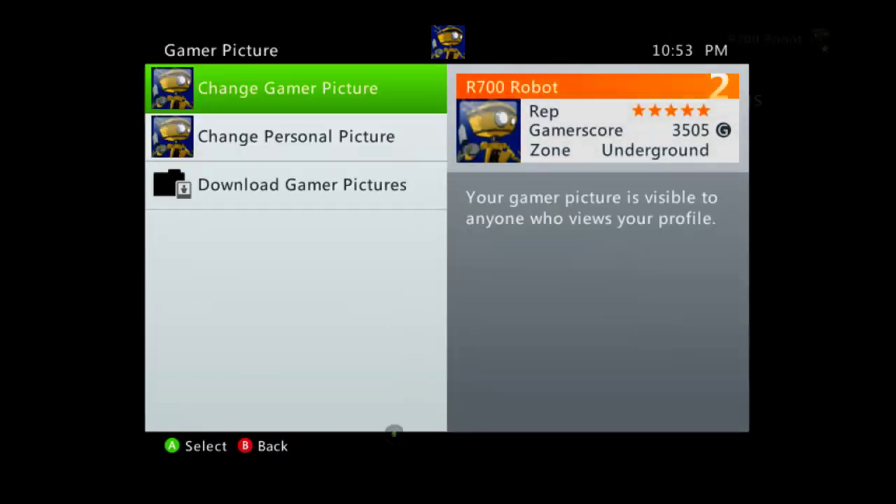
key(Return)
- Browse the available gamer pictures and examine the custom pictures from My Picture Pack
key(Down)
key(Down)
key(Down)
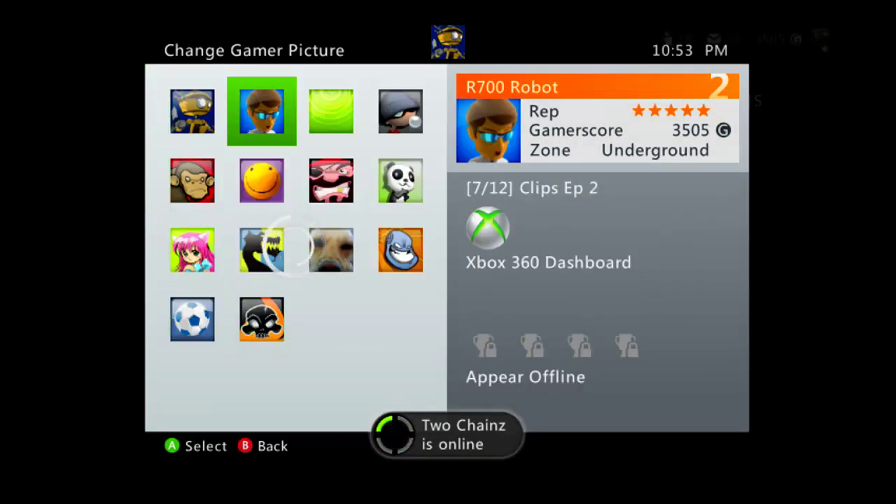
key(Down)
key(Down)
key(Down)
key(Down)
key(Down)
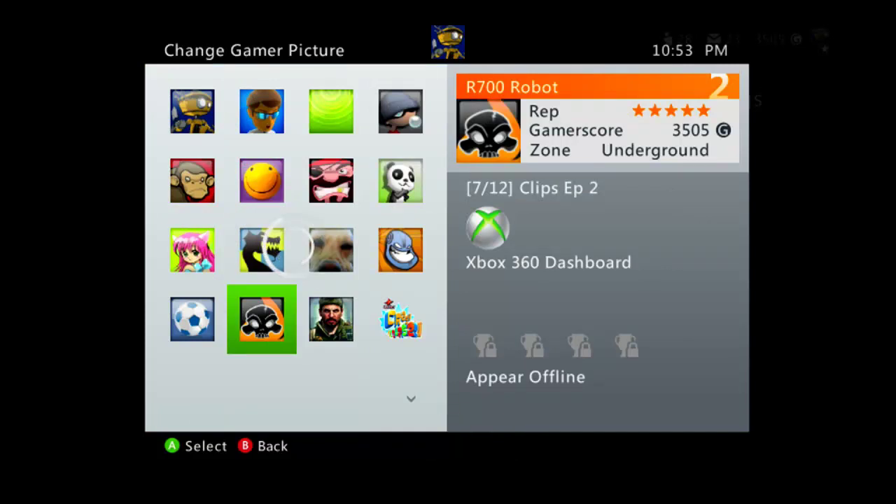
key(Down)
key(Down)
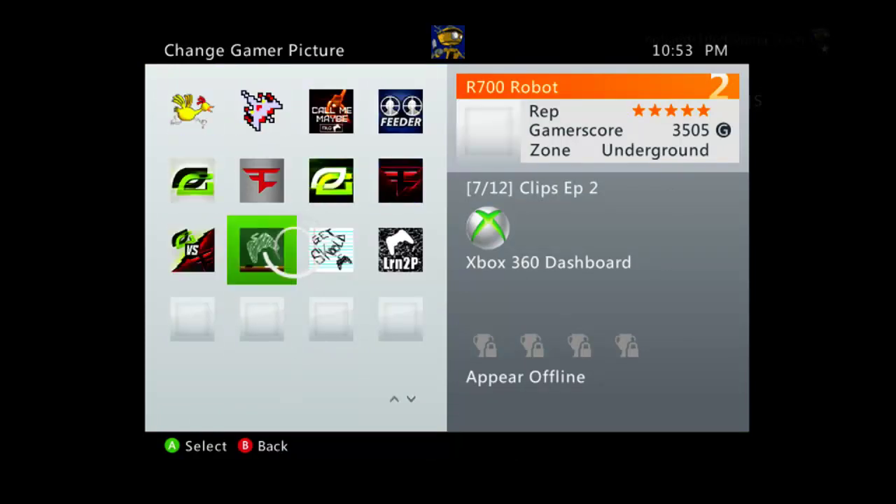
key(Up)
key(Up)
key(Up)
key(Right)
key(Right)
key(Down)
key(Left)
key(Left)
key(Left)
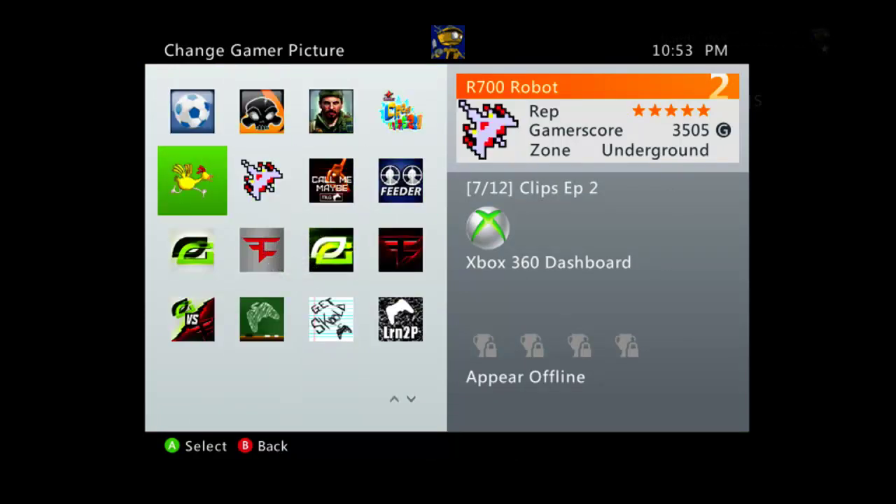
key(Down)
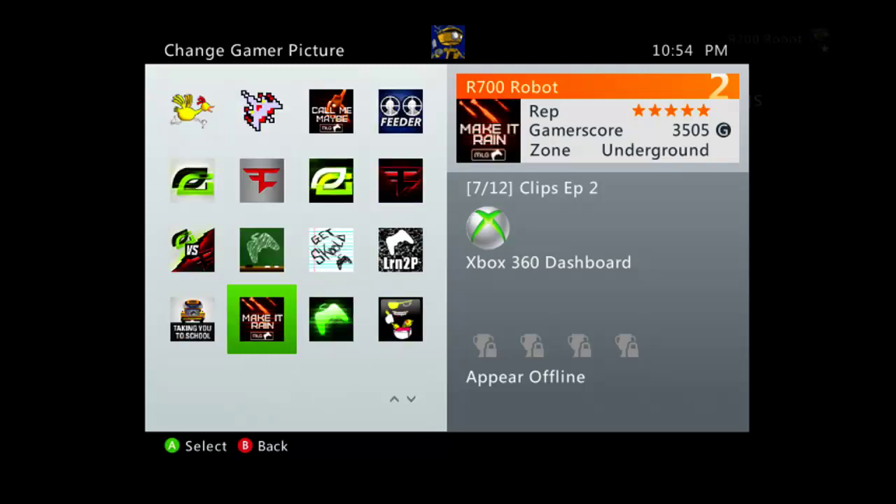
key(Down)
key(Down)
key(Down)
key(Down)
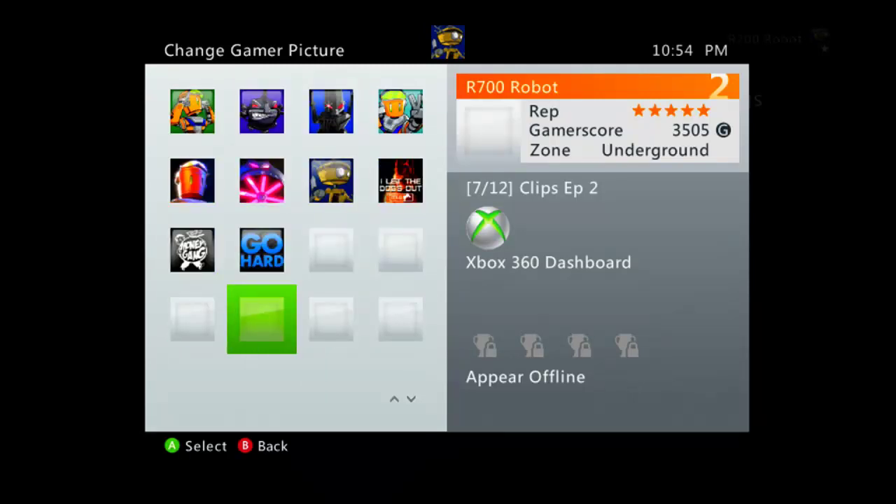